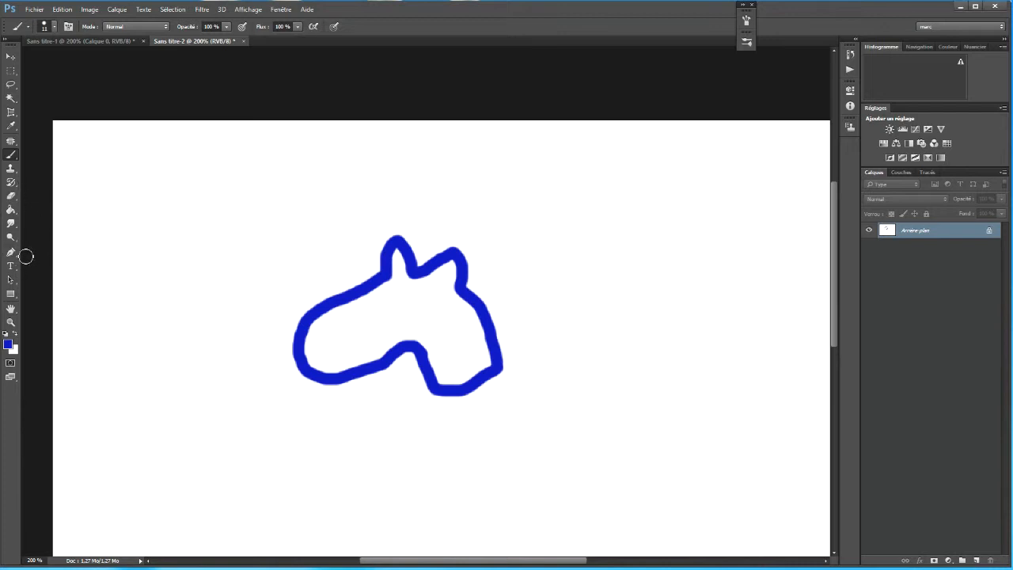
Start a Pen path at the front of the horse's muzzle and trace the upper muzzle to the first ear's base
left_click(11, 252)
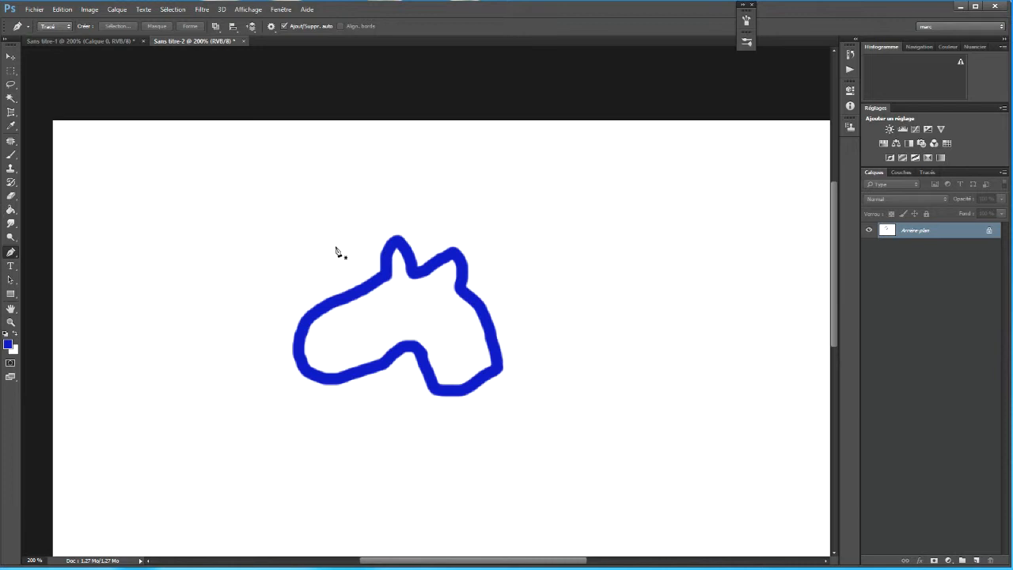
left_click(298, 349)
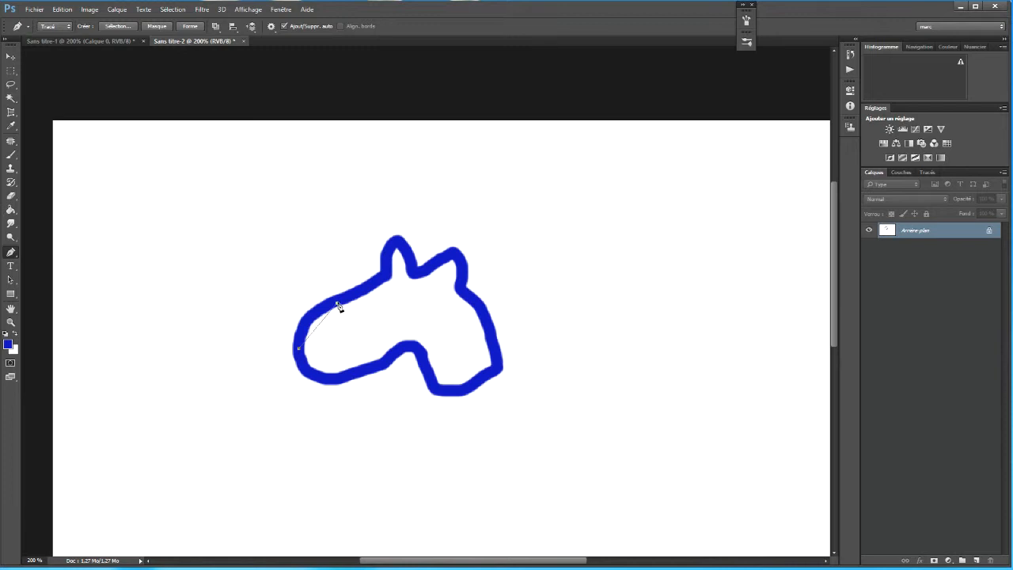
left_click_drag(338, 304, 374, 305)
left_click(387, 278)
left_click_drag(387, 277, 428, 264)
Trace the first ear with a curved path segment, adjusting the direction handles to fit the blue outline
left_click(417, 274)
left_click_drag(419, 277, 415, 325)
left_click_drag(386, 274, 374, 223)
mouse_move(414, 324)
left_mouse_down()
mouse_move(432, 321)
mouse_move(404, 324)
mouse_move(430, 316)
left_mouse_up()
mouse_move(417, 226)
left_mouse_down()
mouse_move(434, 233)
mouse_move(411, 220)
mouse_move(414, 228)
left_mouse_up()
Continue the path around the second ear and along the back of the neck, shaping the curves to the outline
left_click_drag(429, 319, 450, 256)
left_click(465, 293)
left_click_drag(464, 292, 453, 337)
mouse_move(499, 370)
left_mouse_down()
mouse_move(491, 396)
mouse_move(531, 390)
mouse_move(475, 423)
mouse_move(492, 415)
left_mouse_up()
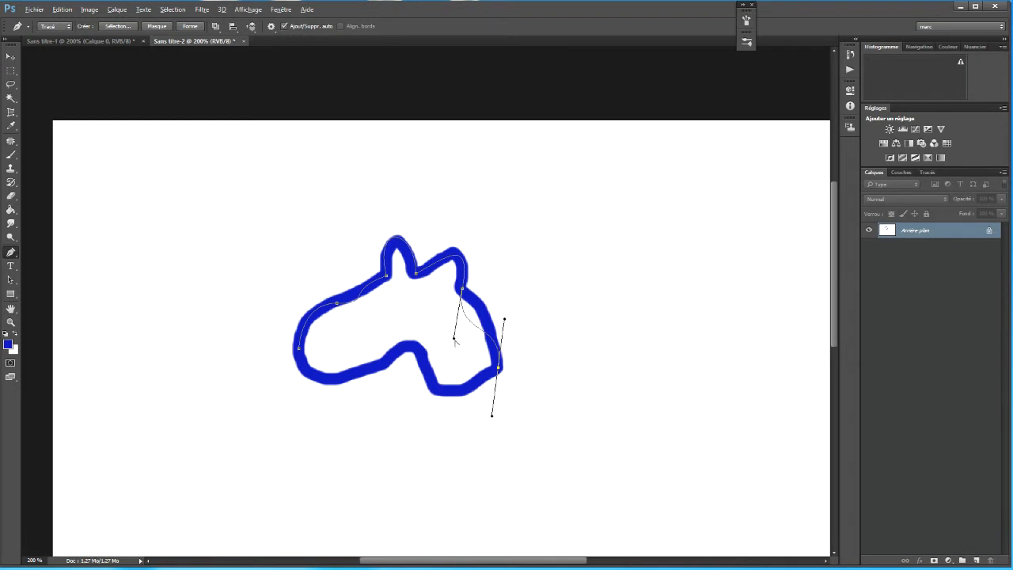
left_click_drag(457, 340, 493, 319)
Trace the base of the neck and the curved throat up to the underside of the jaw
left_click(457, 393)
mouse_move(457, 392)
left_mouse_down()
mouse_move(435, 423)
mouse_move(488, 414)
mouse_move(470, 396)
mouse_move(490, 372)
left_mouse_up()
left_click(438, 392)
left_click_drag(435, 422, 425, 394)
left_click_drag(369, 369, 302, 428)
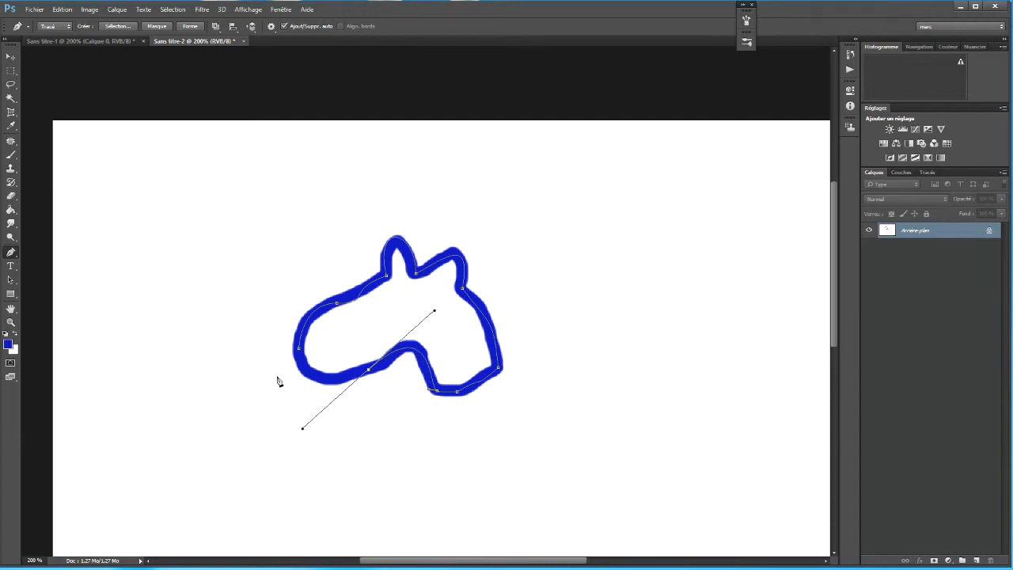
Close the path at the muzzle's starting anchor and bend the lower jaw segment towards the blue outline
left_click(324, 386)
left_click_drag(324, 385, 294, 379)
left_click(300, 350)
left_click_drag(330, 394, 310, 421)
left_click(310, 420, "ctrl")
left_click_drag(311, 420, 313, 428)
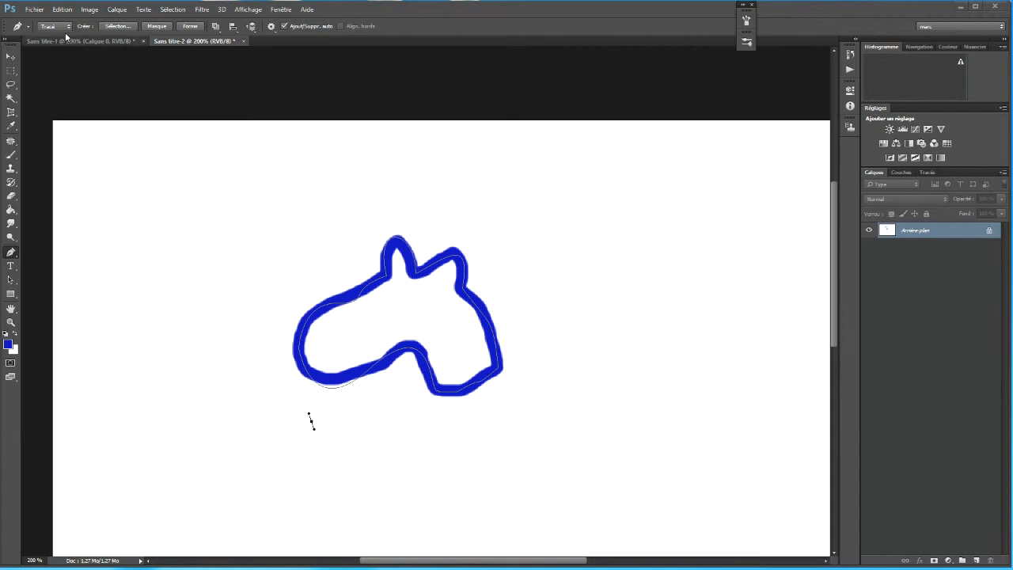
left_click(63, 10)
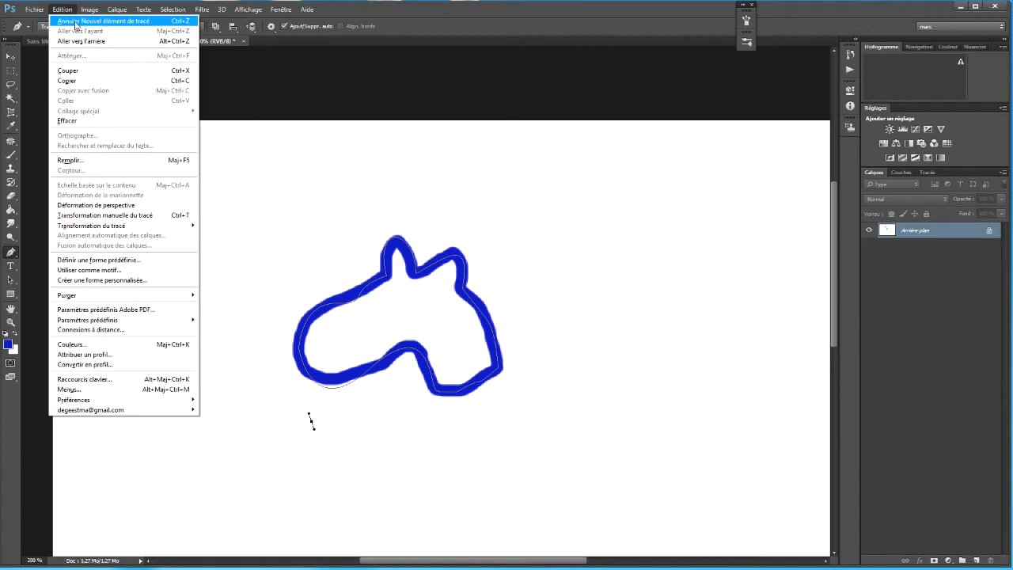
left_click(76, 40)
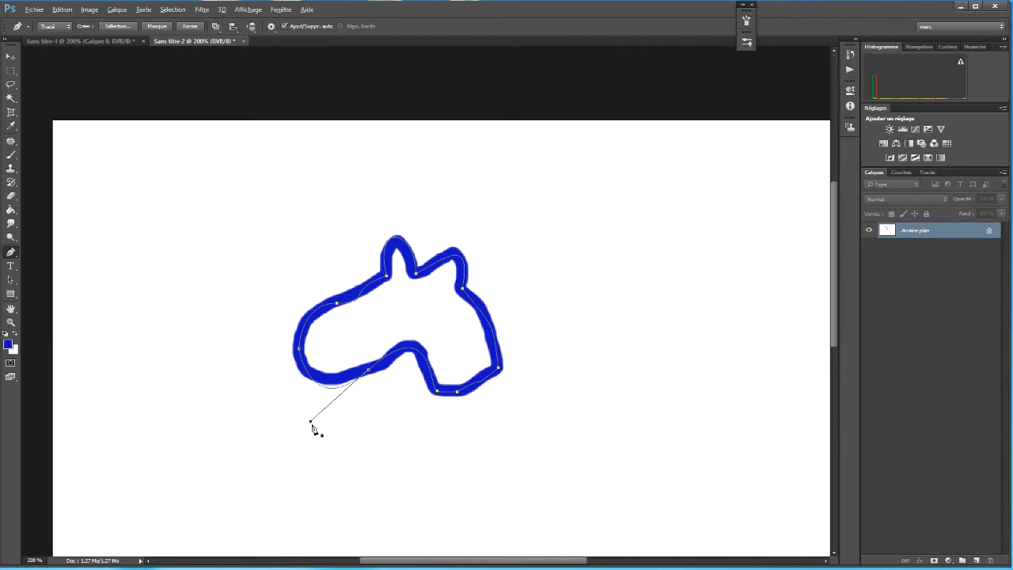
Refine the direction handles of the lower jaw and upper muzzle anchors so the path follows the blue outline
left_click_drag(310, 421, 311, 400)
left_click(338, 304, "alt")
left_click_drag(338, 304, 370, 297)
left_click_drag(369, 298, 370, 290)
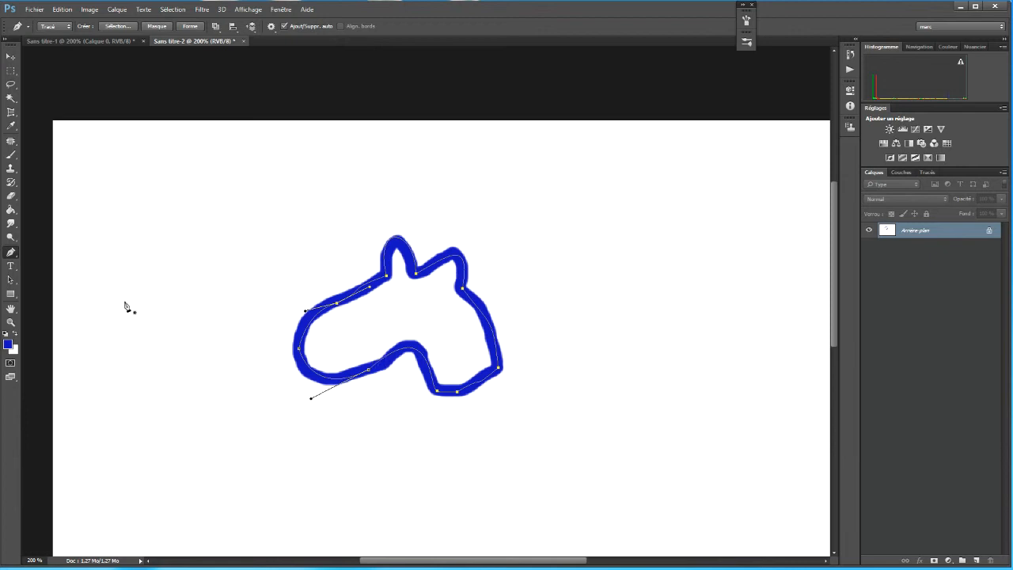
right_click(11, 252)
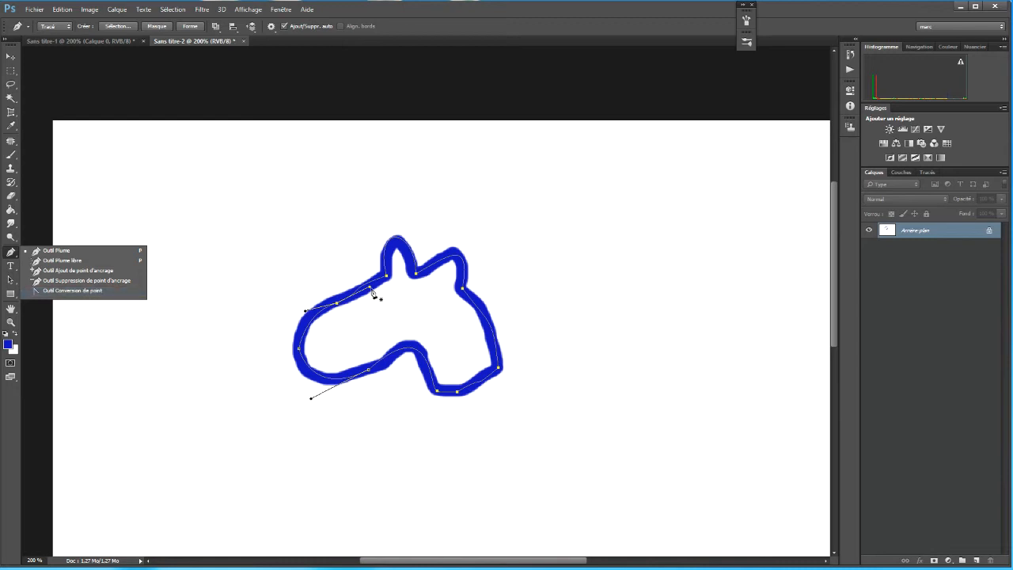
left_click_drag(370, 288, 354, 300)
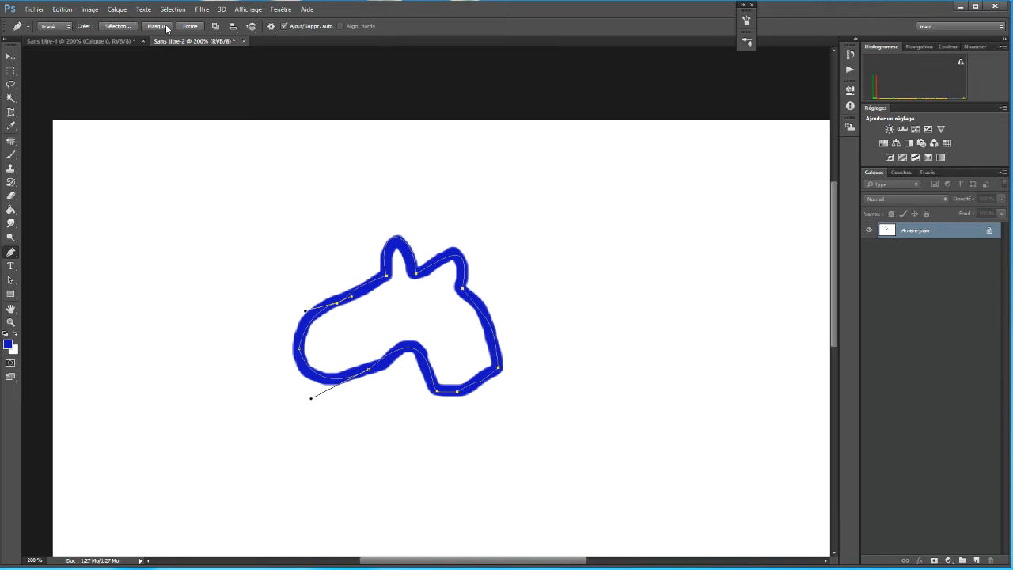
Try converting the horse-head path into a new anti-aliased selection and into a vector mask, undoing each conversion
left_click(118, 26)
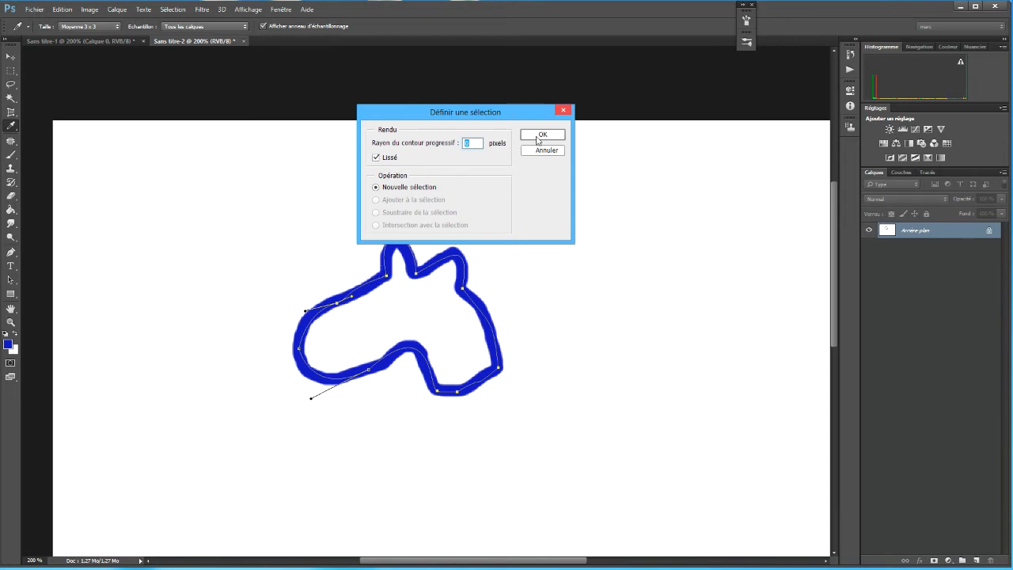
left_click(536, 137)
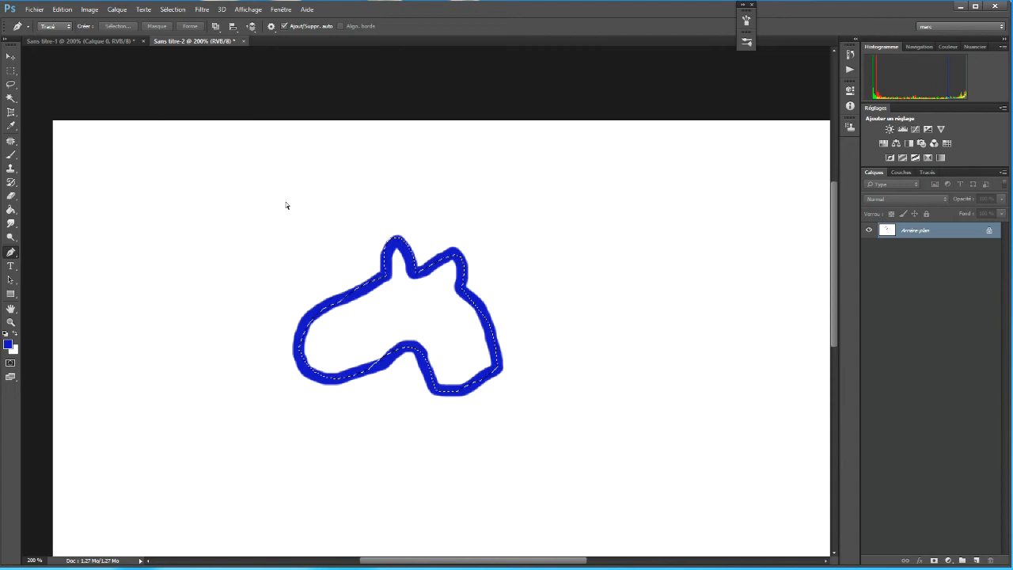
key("ctrl+z")
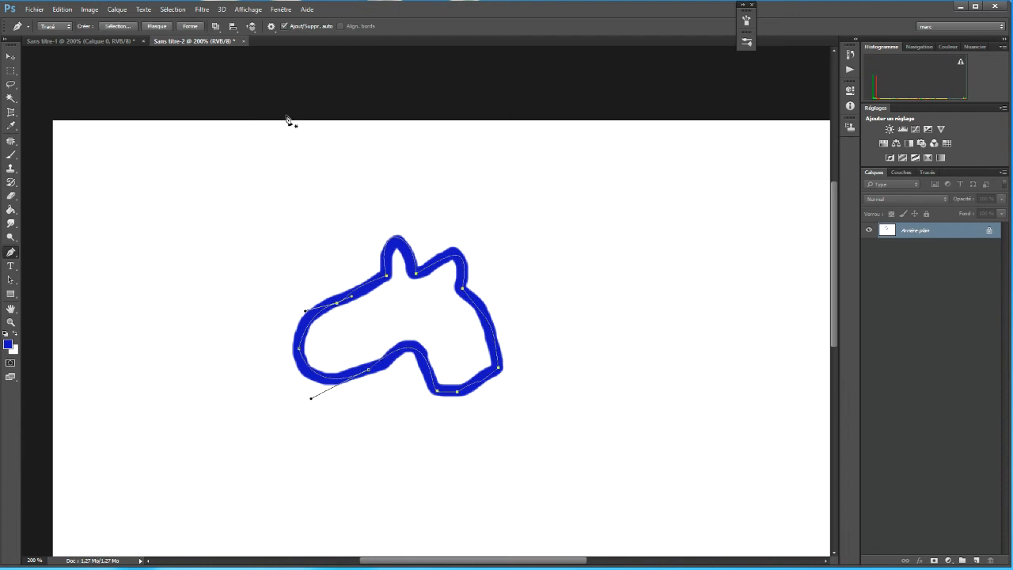
left_click(158, 26)
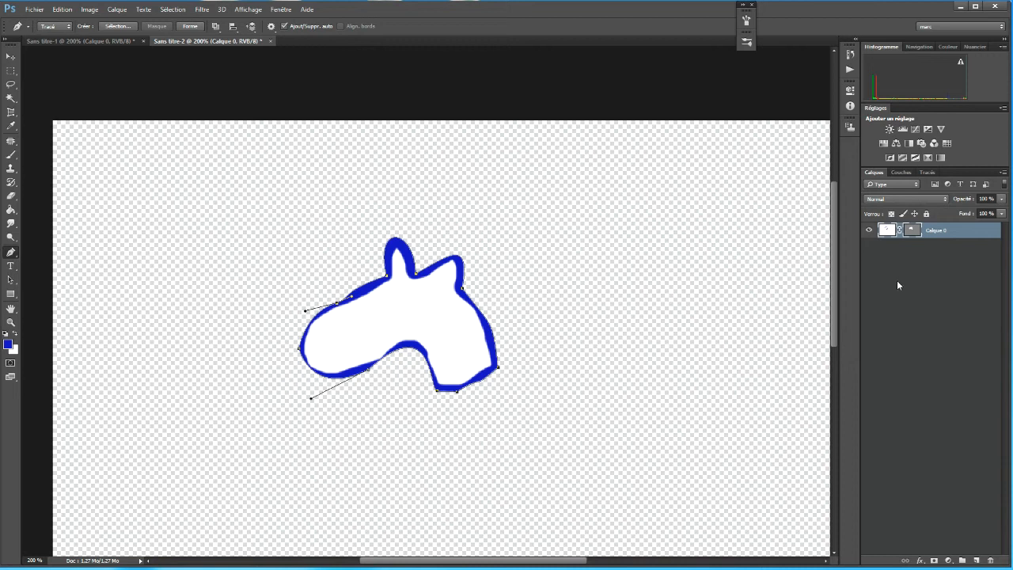
left_click(127, 41)
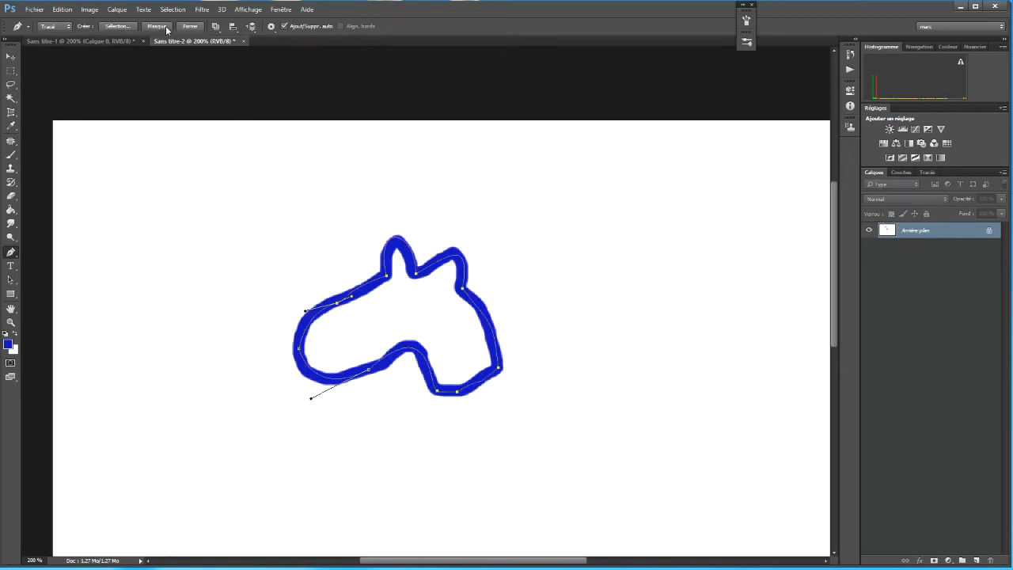
Convert the horse-head path into a blue-filled shape layer and check it by temporarily hiding the background layer
left_click(190, 27)
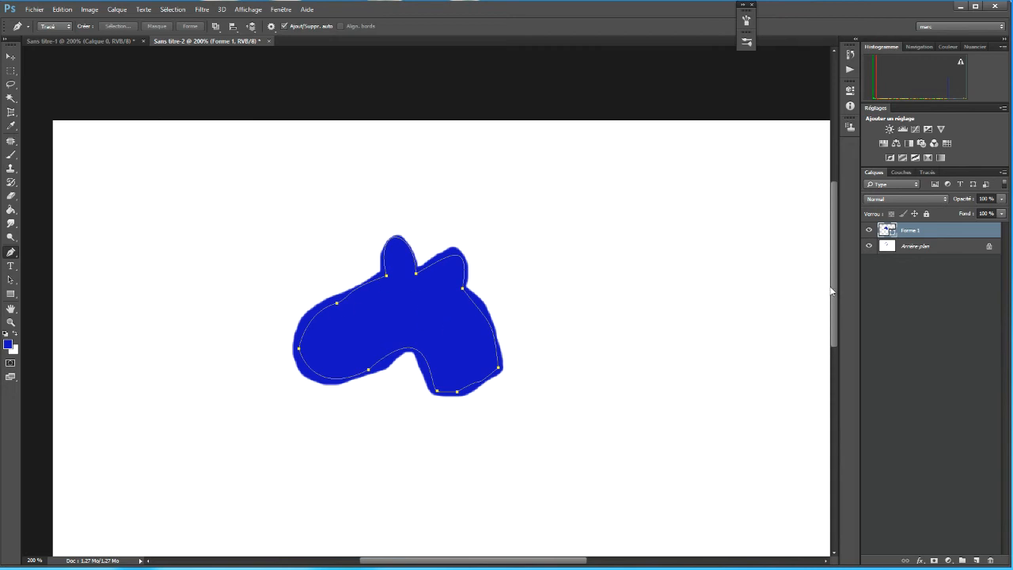
left_click(868, 246)
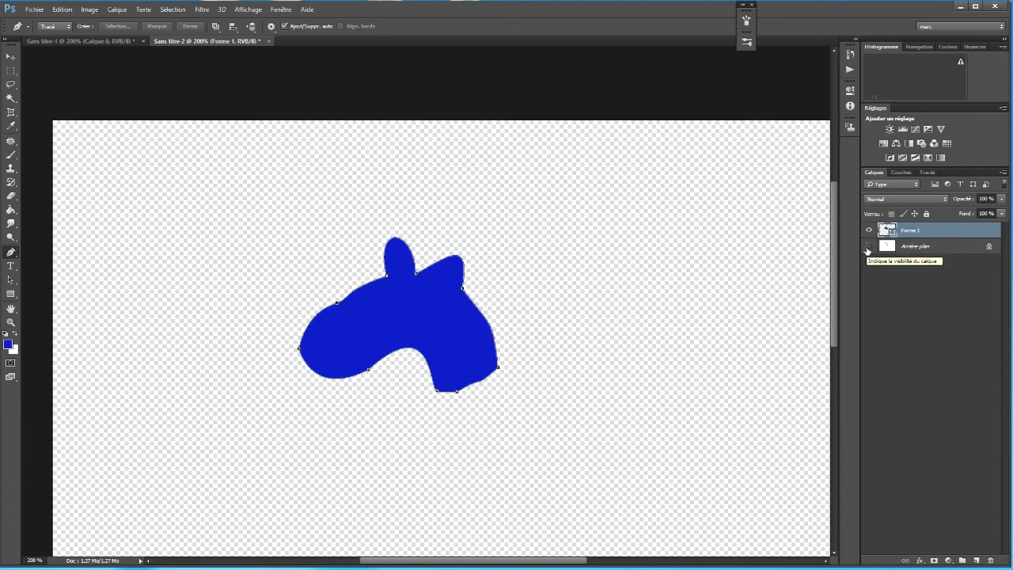
left_click(868, 246)
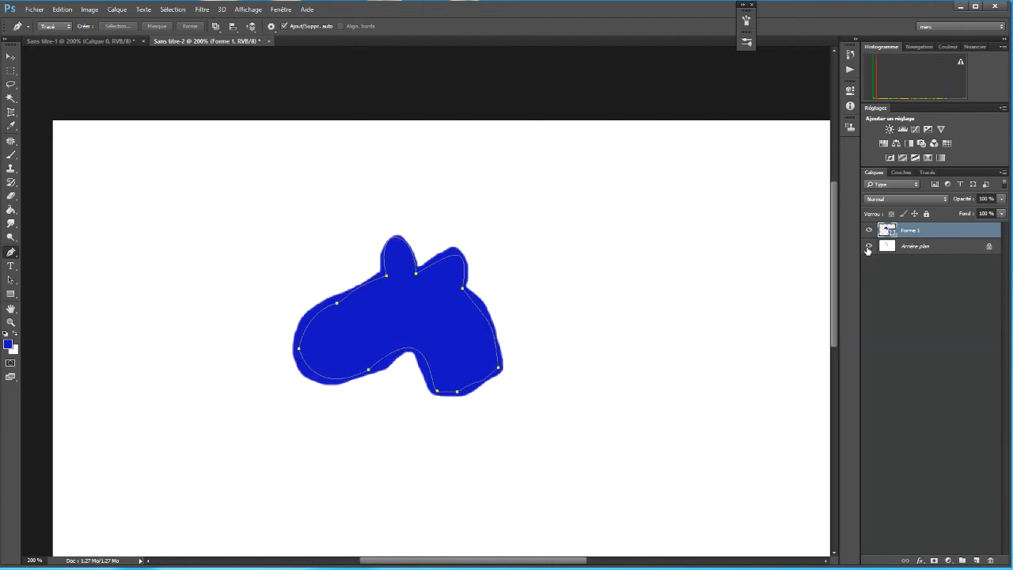